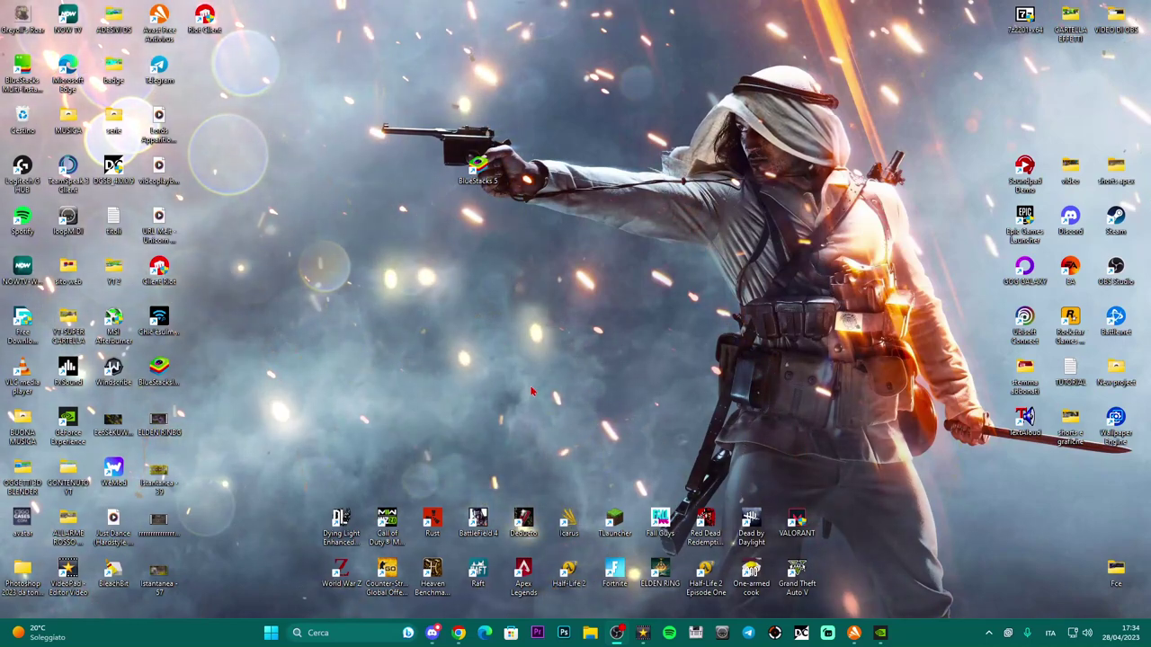
Step: Reposition the BlueStacks 5 shortcut on the desktop and launch it as administrator, approving the elevation request
{"action": "left_click_drag", "start_coordinate": [478, 169], "coordinate": [529, 280]}
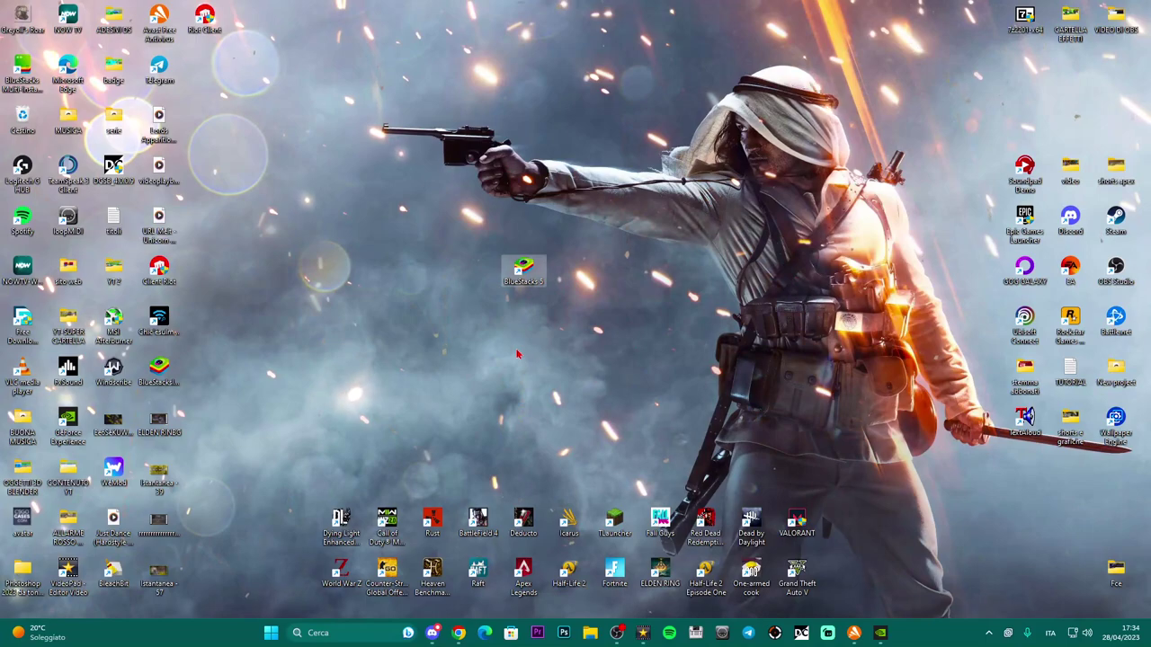
{"action": "right_click", "coordinate": [527, 280]}
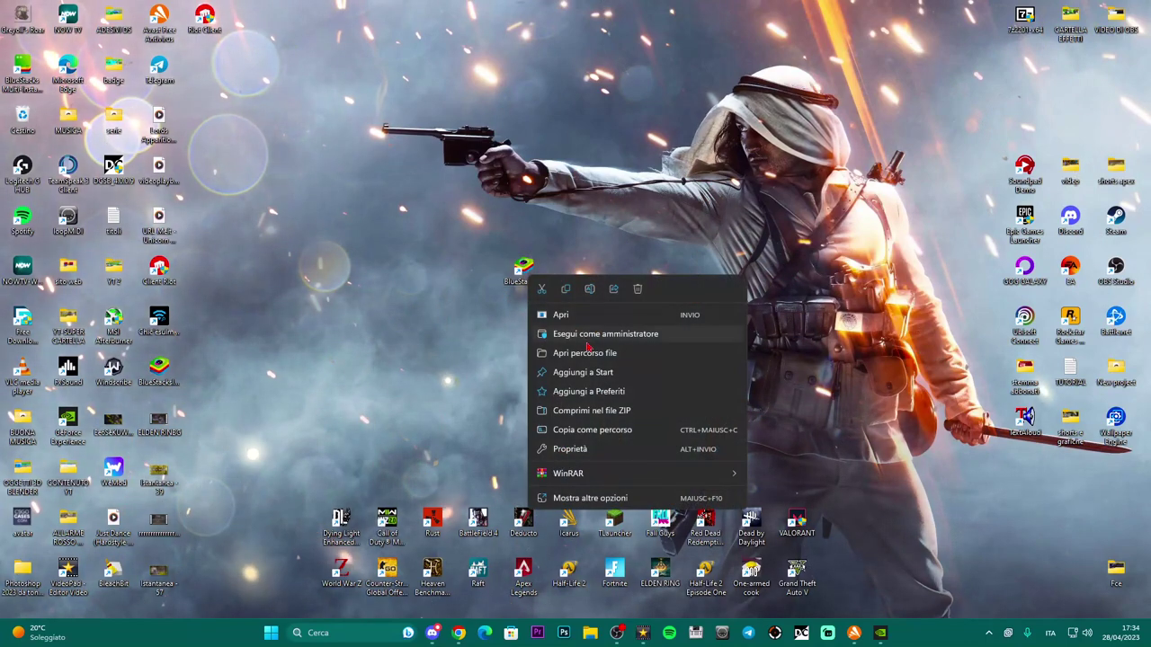
{"action": "left_click", "coordinate": [584, 302]}
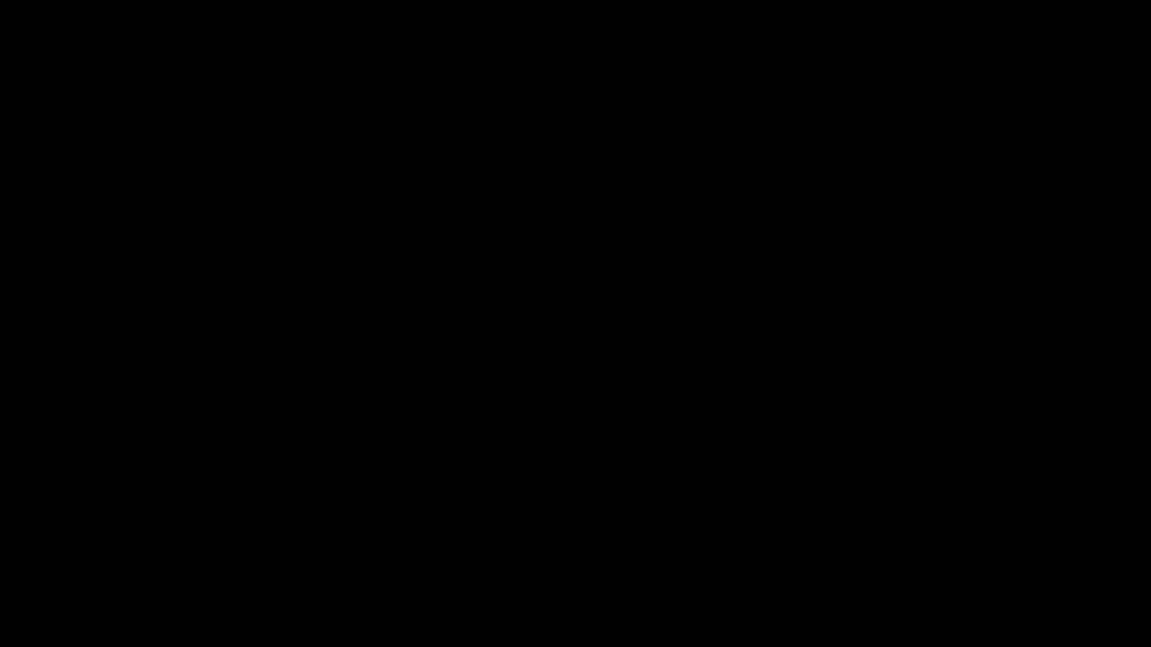
{"action": "left_click", "coordinate": [527, 415]}
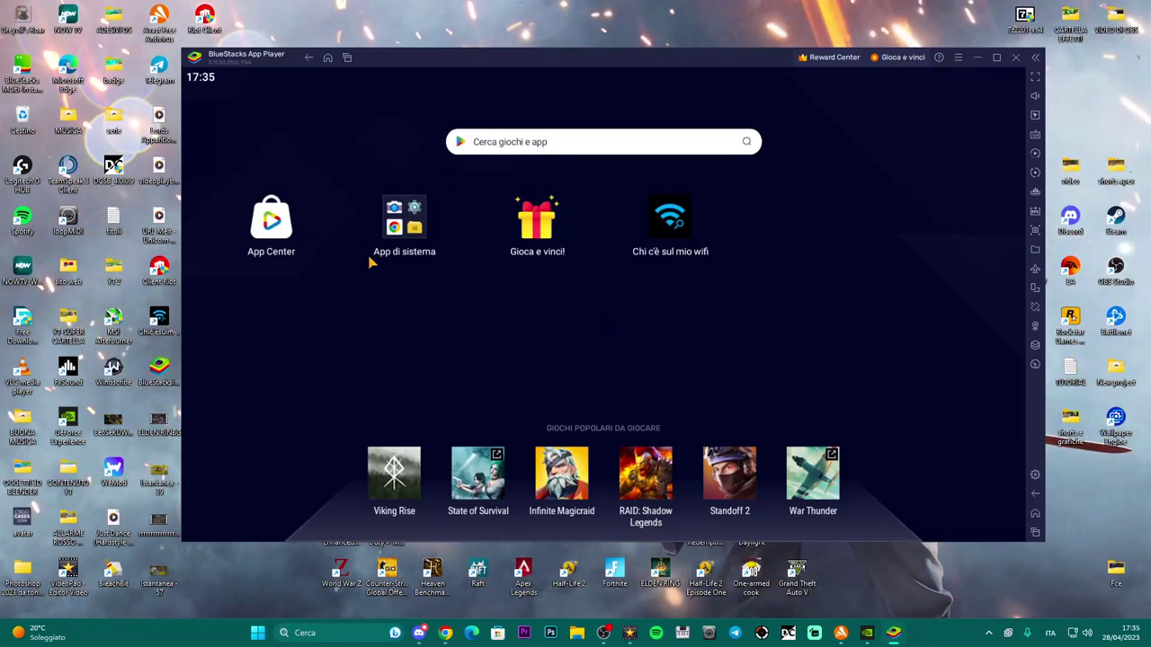
Step: Open the Play Store from the system apps folder and search for "chi siamo sul mio wifi"
{"action": "left_click", "coordinate": [404, 224]}
{"action": "left_click", "coordinate": [681, 293]}
{"action": "left_click", "coordinate": [356, 121]}
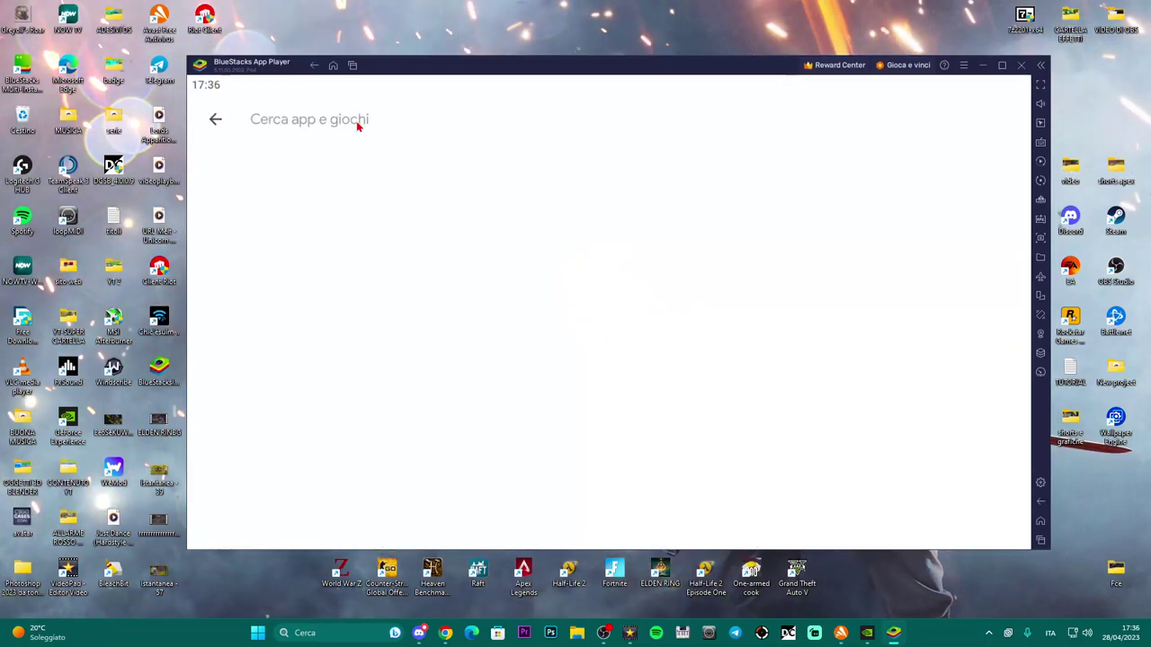
{"action": "type", "text": "c"}
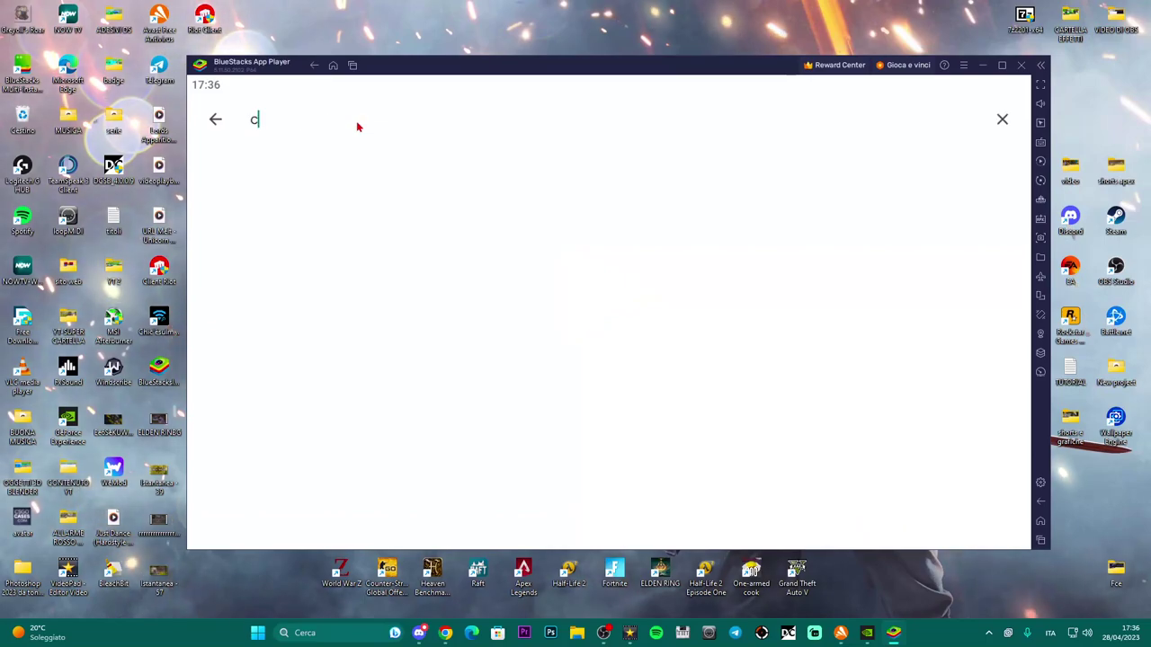
{"action": "type", "text": "hi"}
{"action": "left_click", "coordinate": [349, 176]}
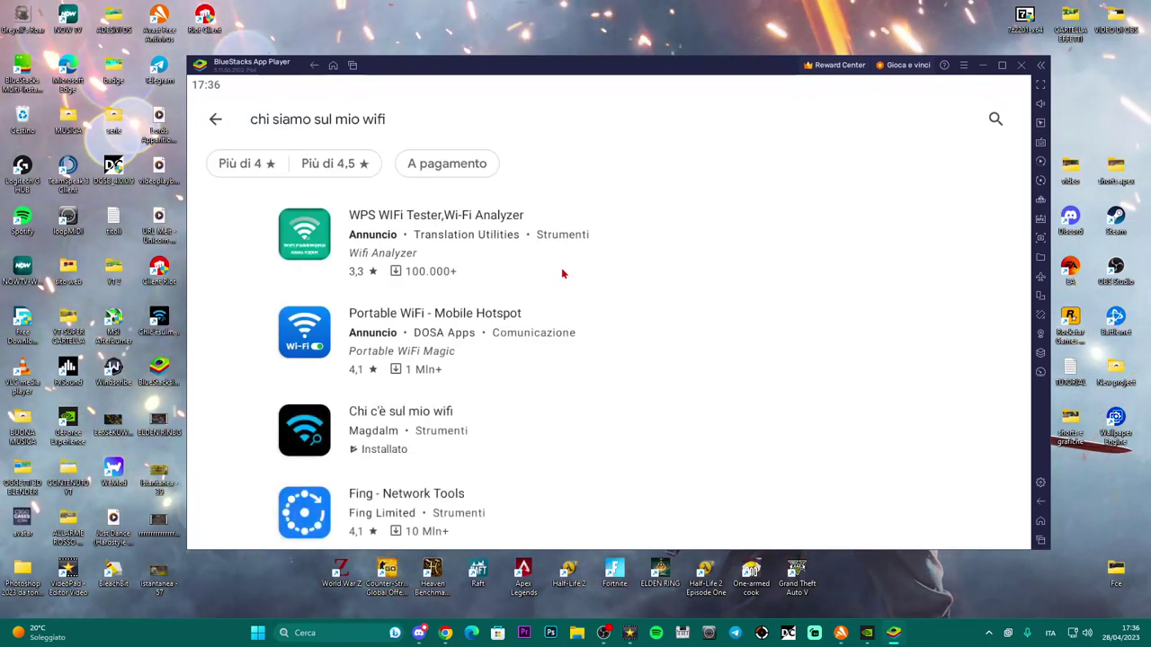
Step: View the store page of Chi c'è sul mio wifi, return to the home screen and launch the installed app
{"action": "left_click", "coordinate": [429, 439]}
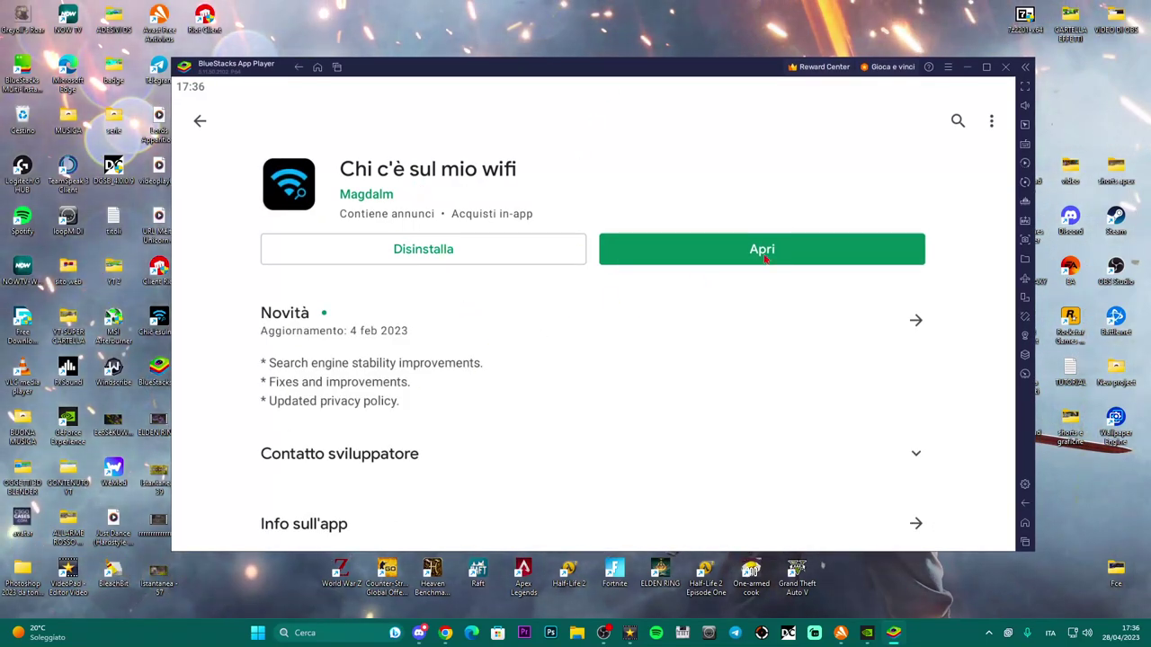
{"action": "left_click", "coordinate": [317, 67]}
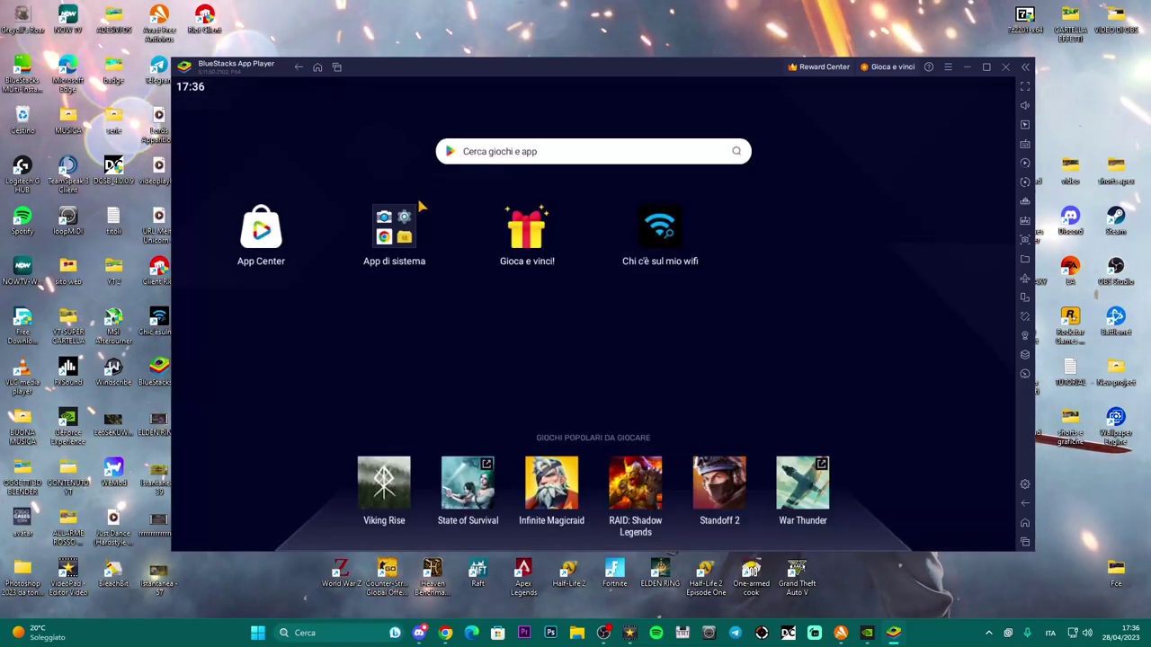
{"action": "left_click", "coordinate": [661, 241]}
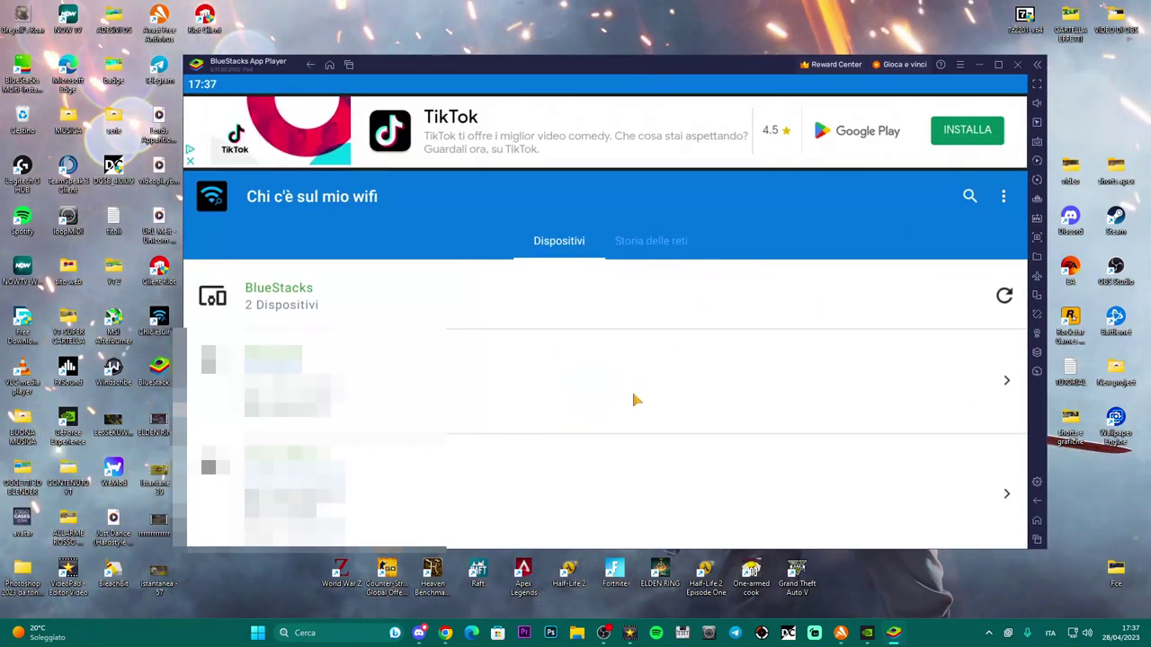
{"action": "left_click_drag", "start_coordinate": [673, 71], "coordinate": [649, 64]}
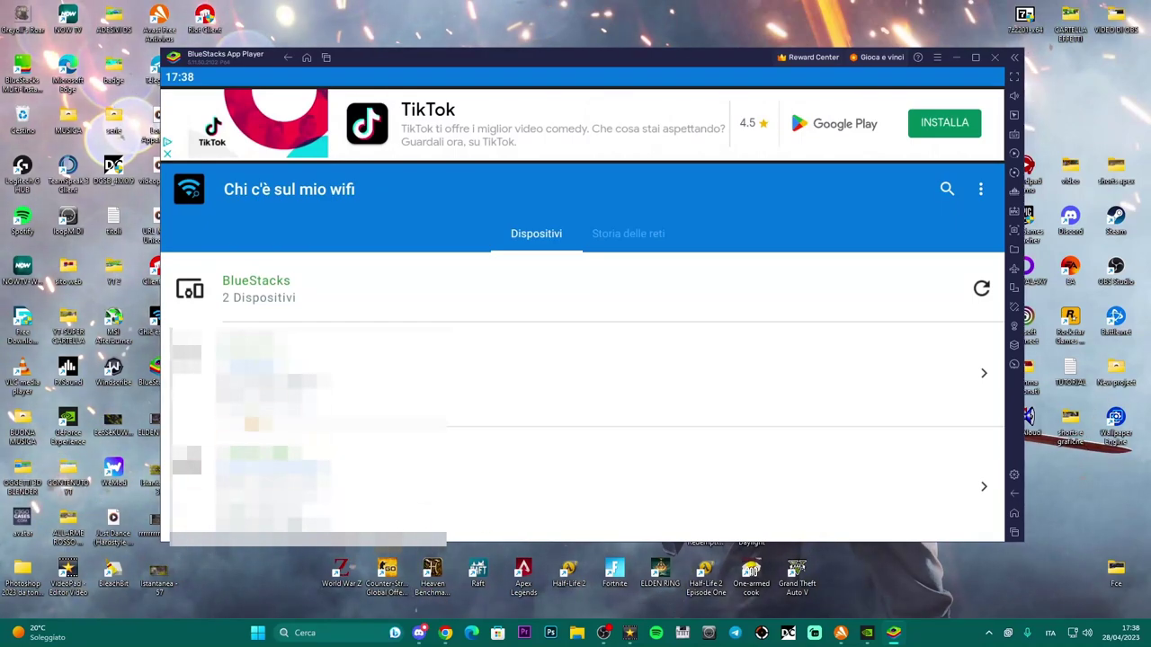
Step: Switch to Chrome and log in to the TIM H388X router page at 192.168.1.1
{"action": "left_click", "coordinate": [443, 632]}
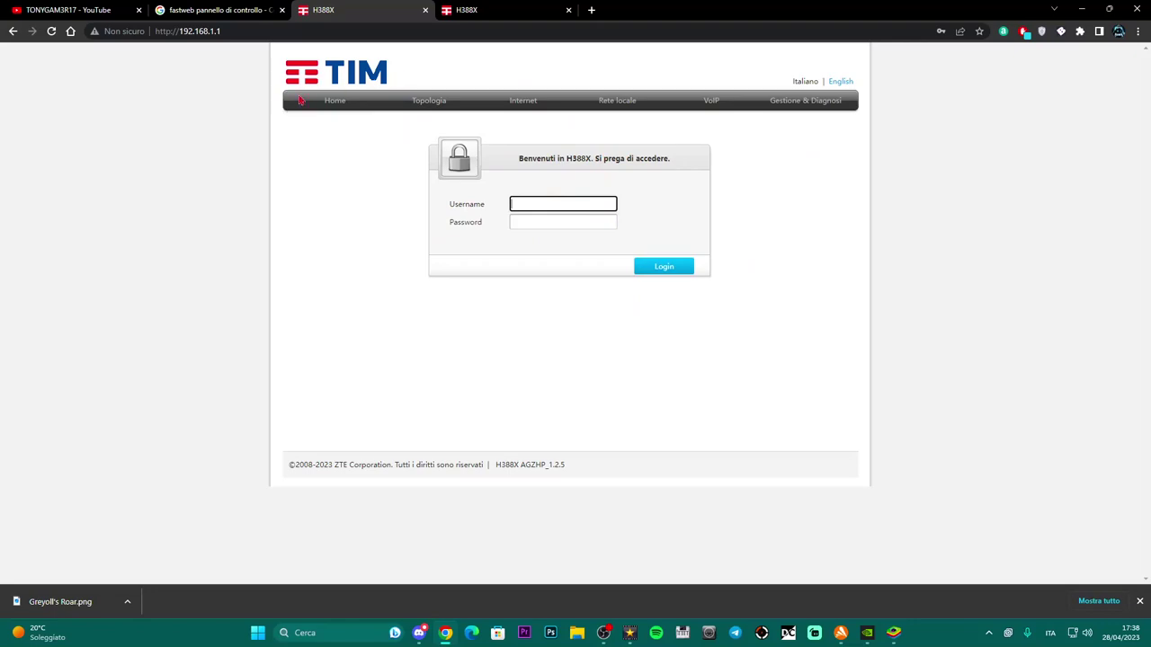
{"action": "left_click", "coordinate": [675, 266]}
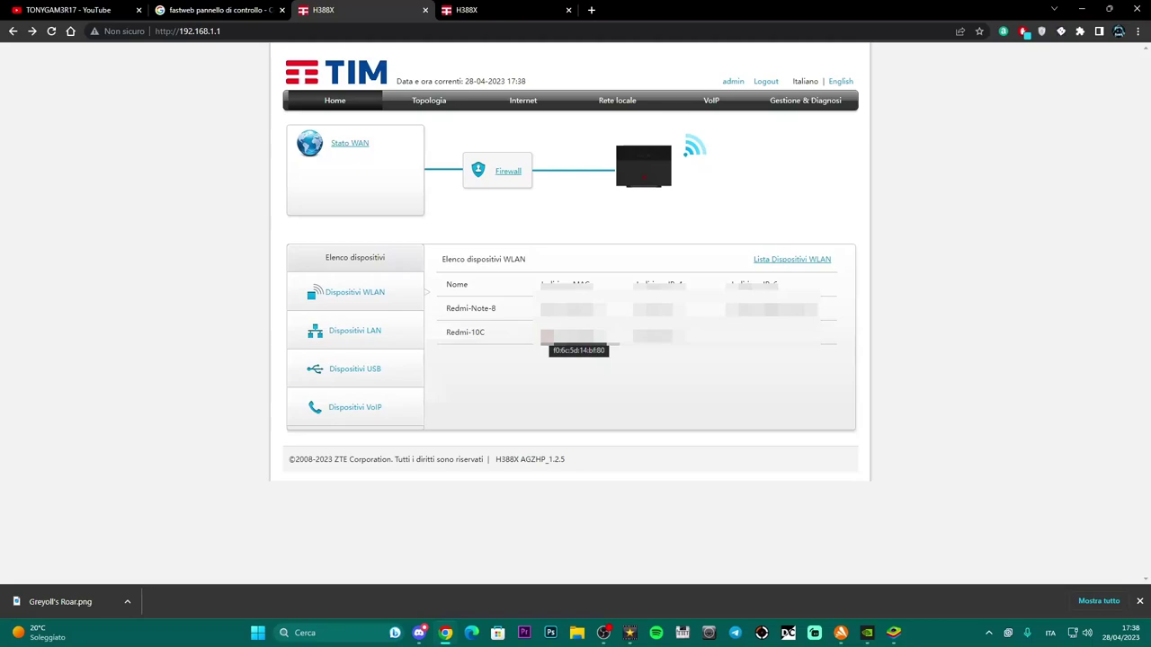
Step: Refresh the router's home page twice and highlight the MAC address of Redmi-Note-8 in the WLAN device list
{"action": "left_click", "coordinate": [51, 31]}
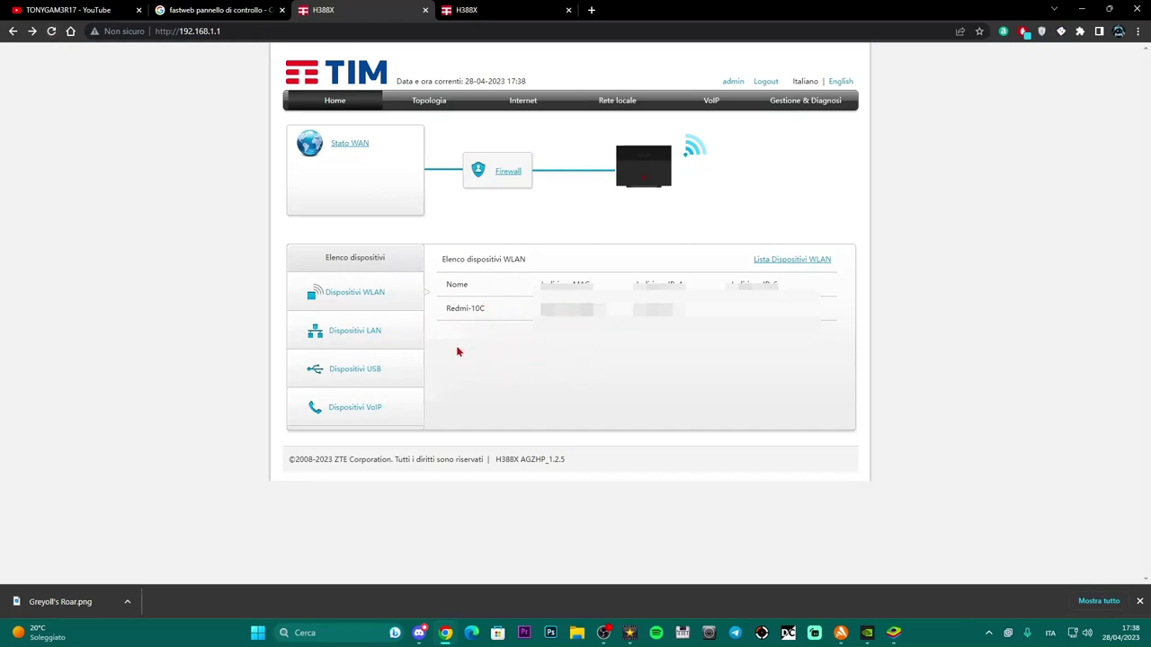
{"action": "left_click", "coordinate": [52, 32]}
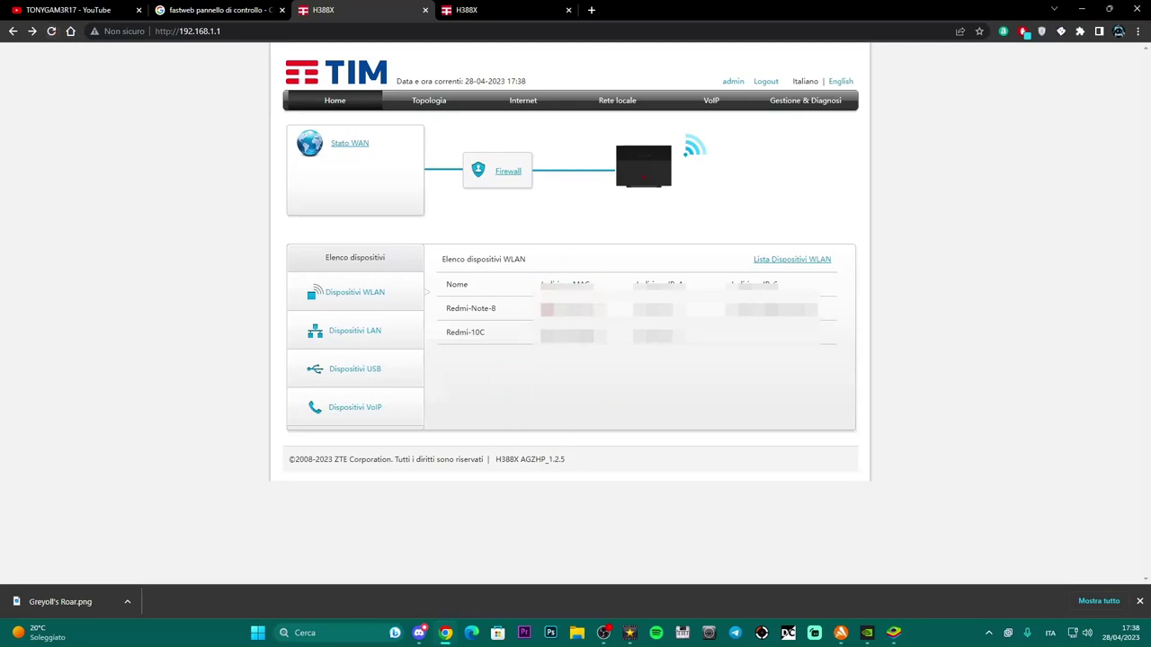
{"action": "left_click_drag", "start_coordinate": [540, 308], "coordinate": [606, 308]}
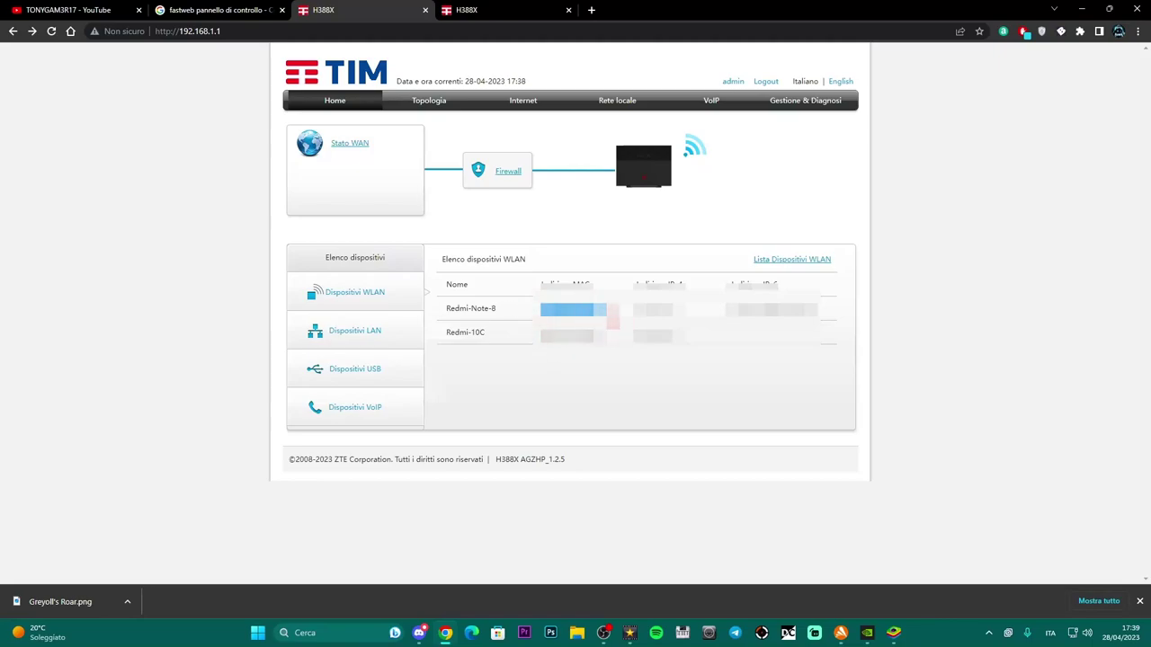
{"action": "left_click", "coordinate": [607, 321]}
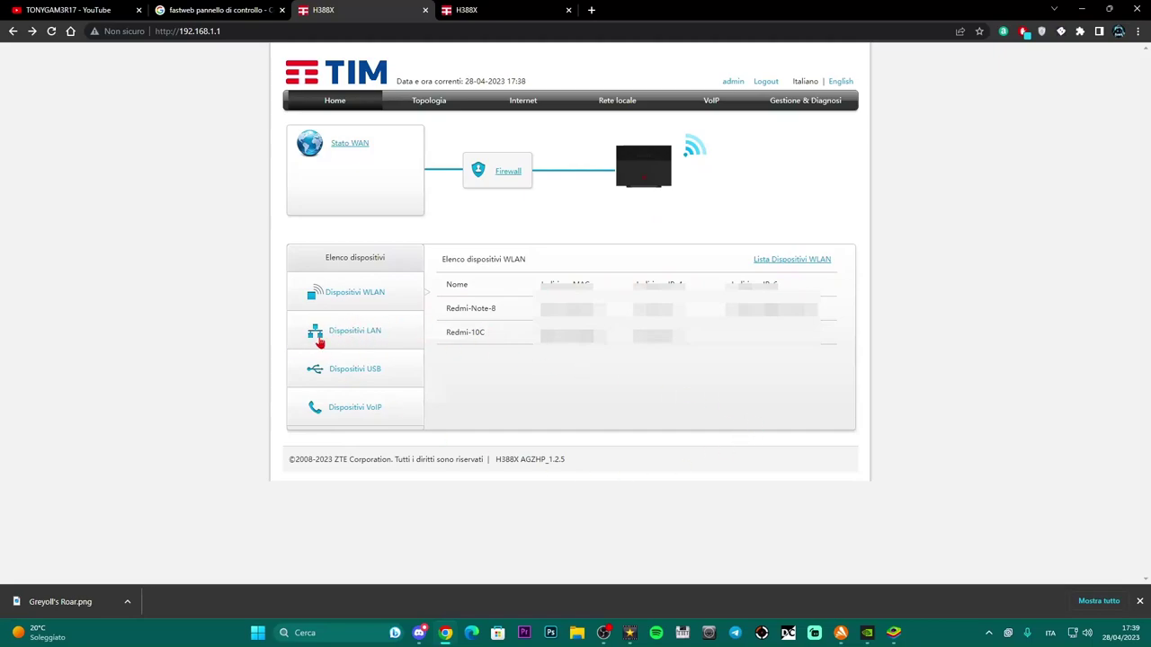
Step: Open the router's advanced WLAN settings from the WLAN device list
{"action": "left_click", "coordinate": [803, 261]}
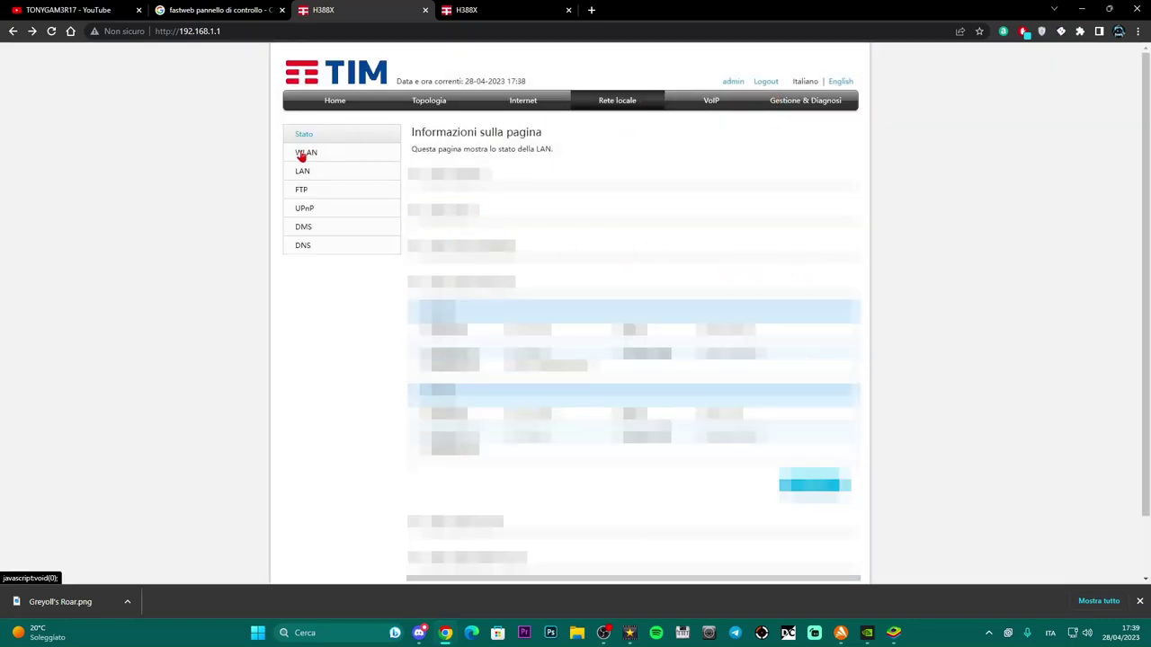
{"action": "left_click", "coordinate": [303, 155]}
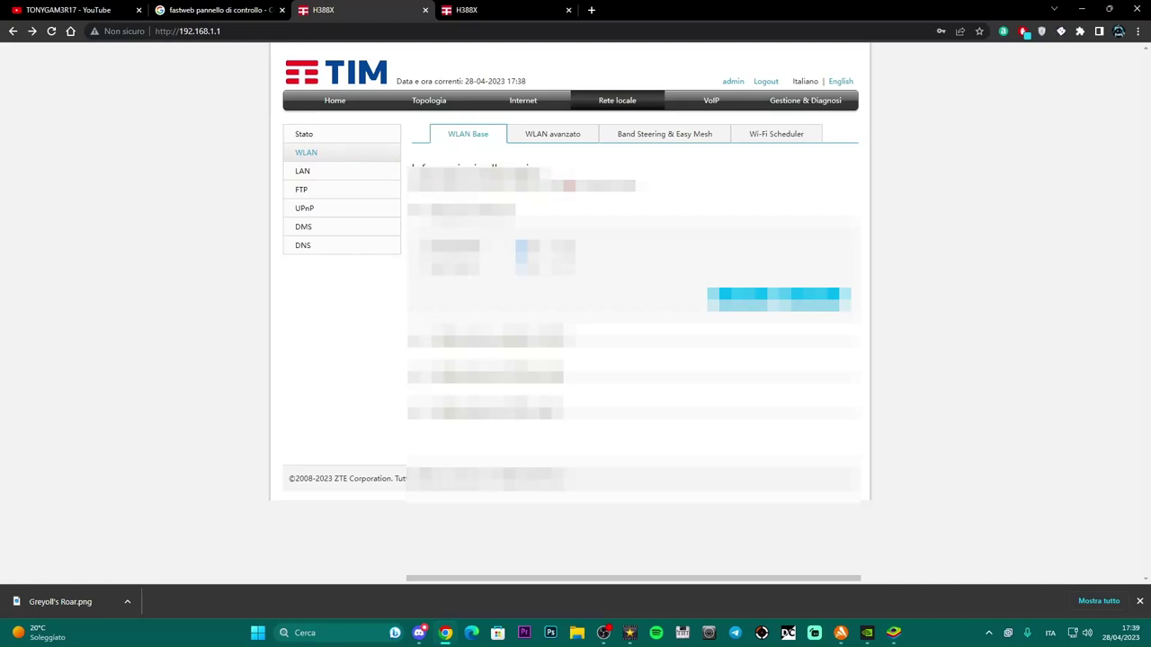
{"action": "left_click", "coordinate": [538, 136]}
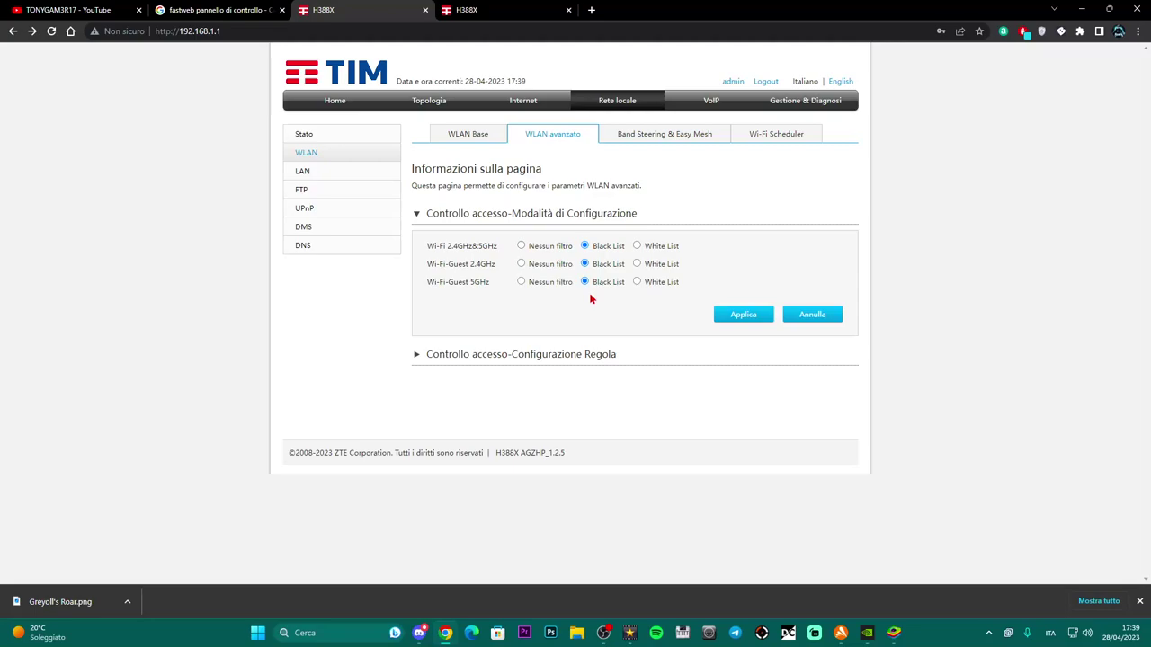
Step: Expand the access control rule configuration and open the details of the Note-10 rule
{"action": "left_click", "coordinate": [417, 357]}
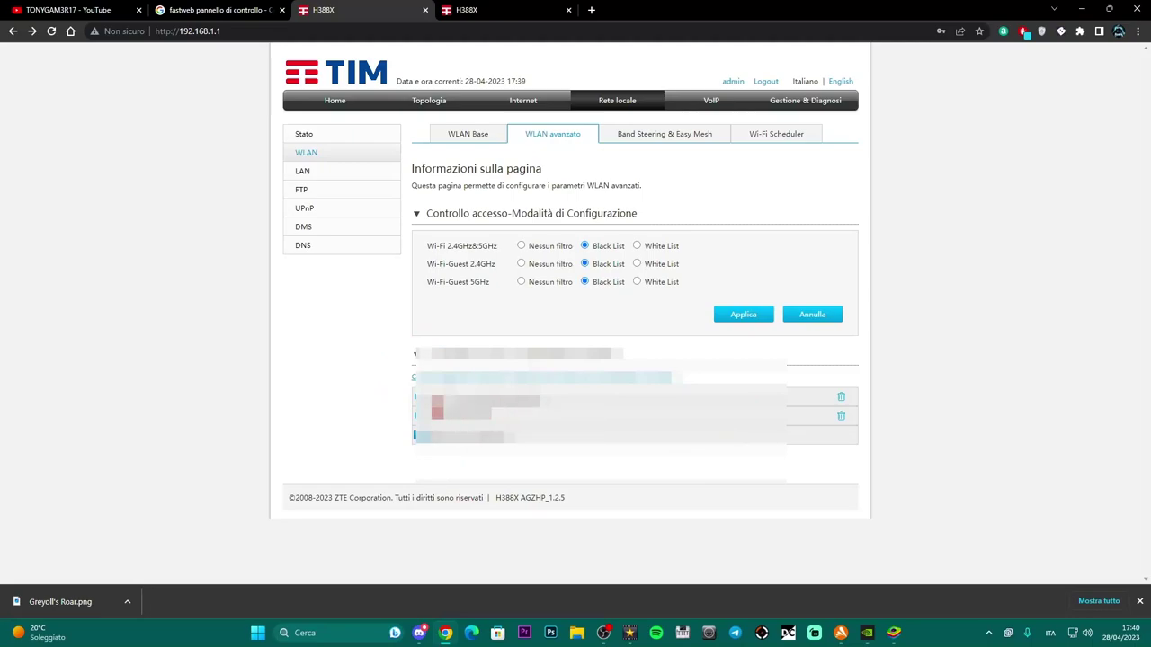
{"action": "left_click", "coordinate": [416, 401]}
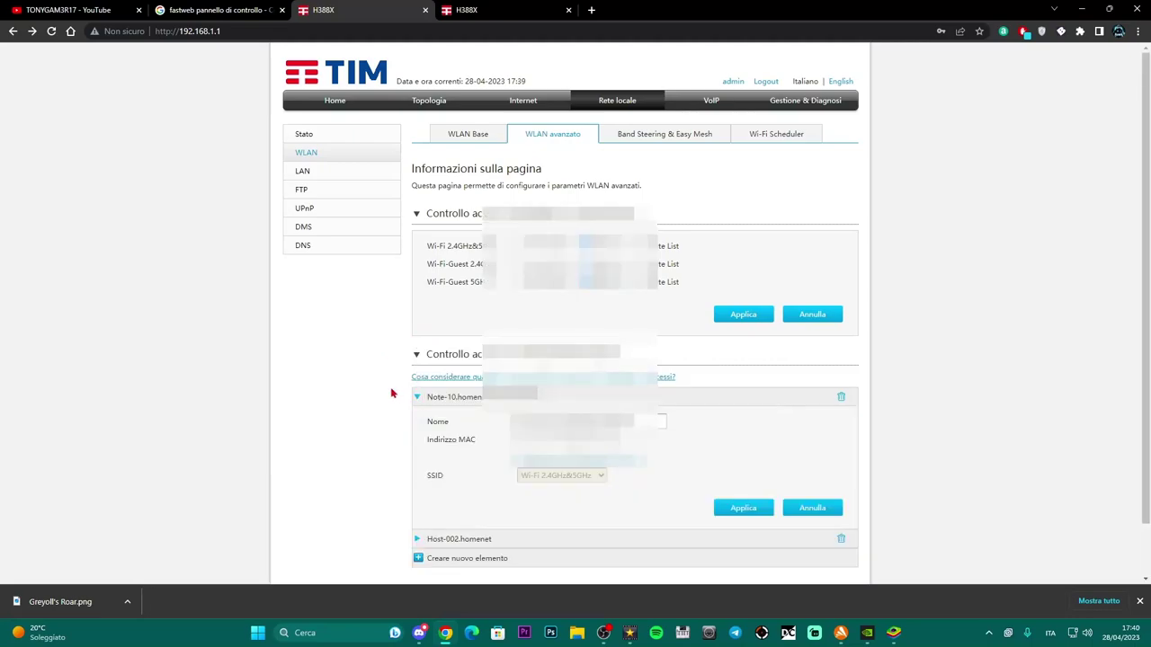
{"action": "scroll", "coordinate": [398, 393], "scroll_direction": "down", "scroll_amount": 1}
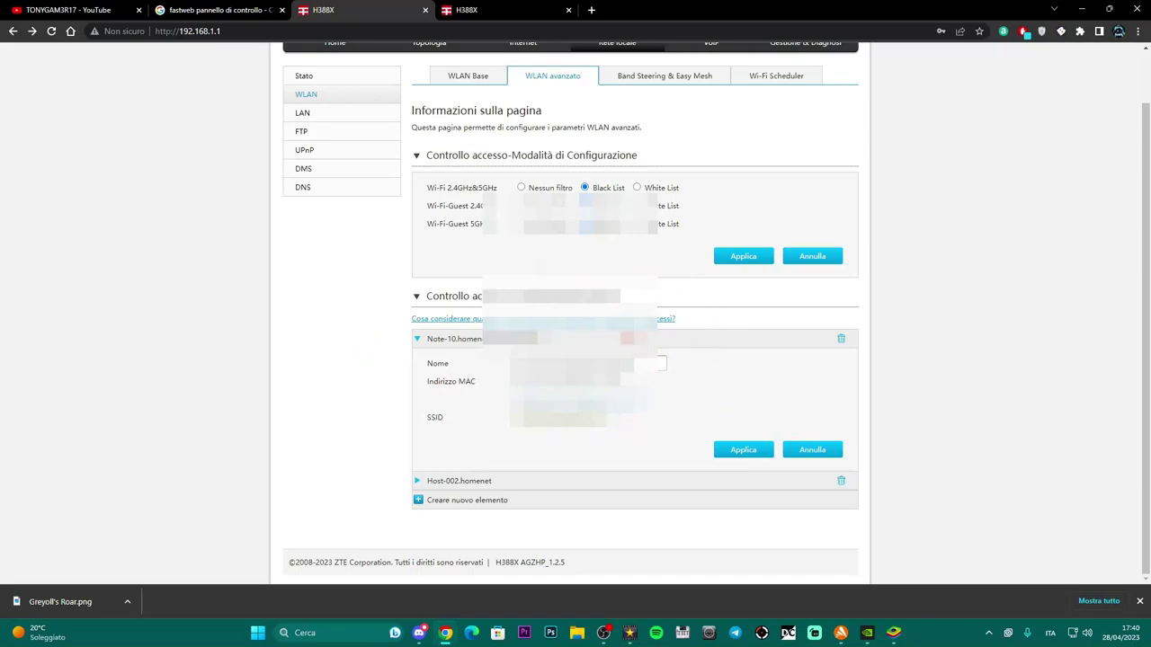
Step: Apply the Note-10 rule and create a new access control rule below the existing ones
{"action": "left_click", "coordinate": [741, 454]}
{"action": "left_click", "coordinate": [443, 509]}
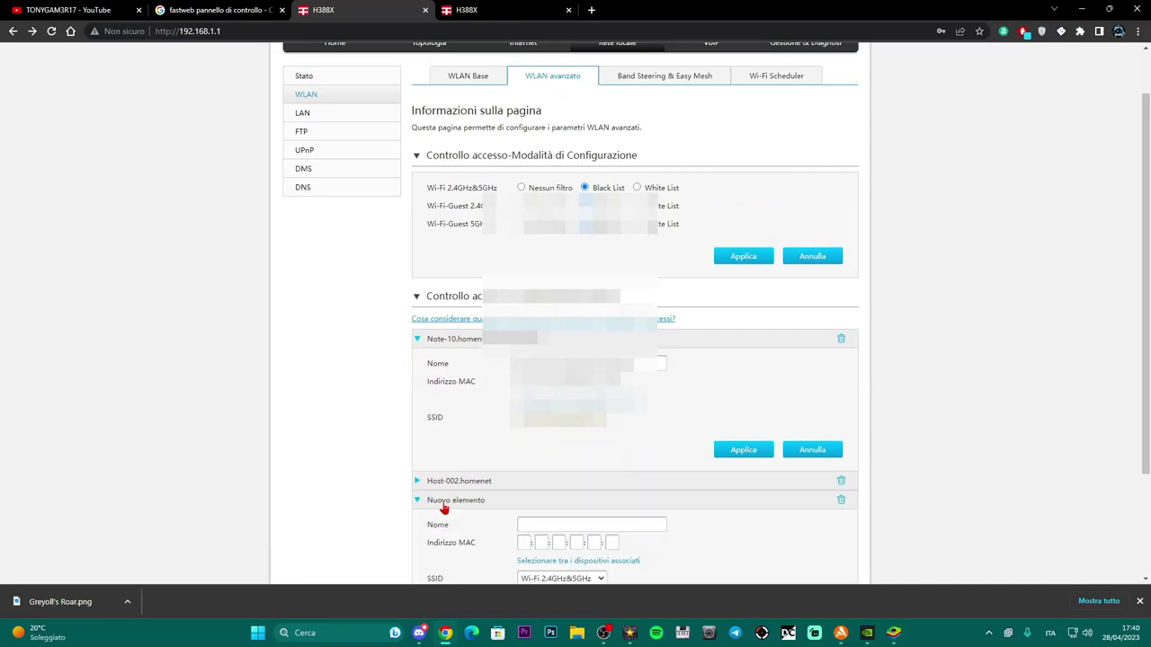
{"action": "scroll", "coordinate": [654, 419], "scroll_direction": "down", "scroll_amount": 2}
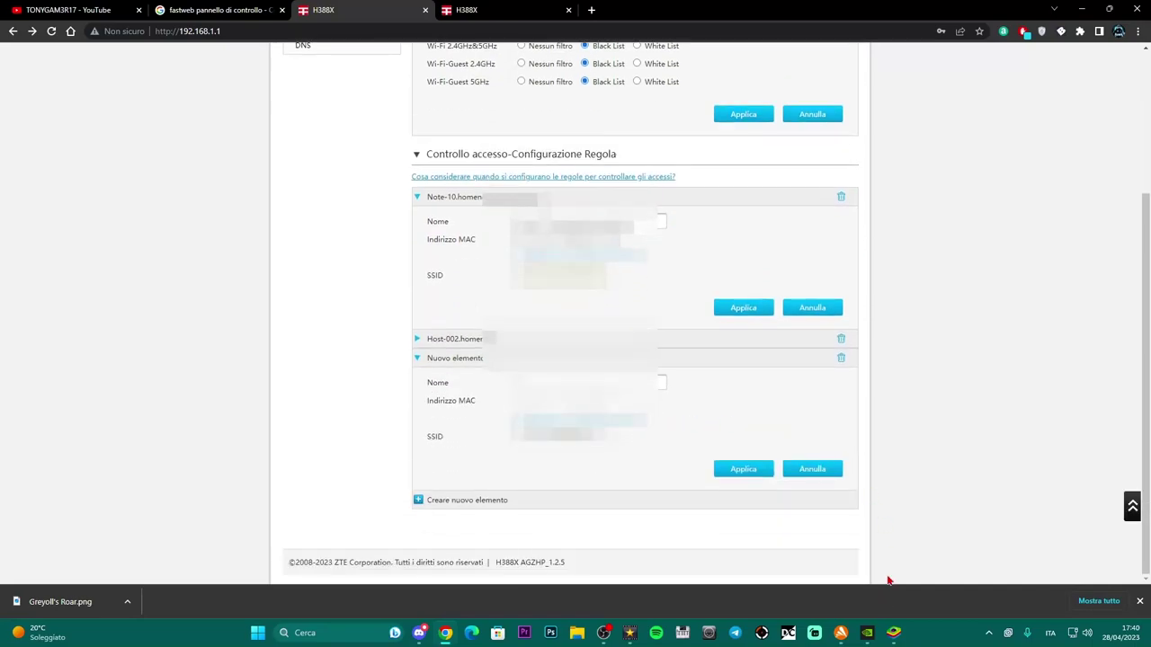
Step: Switch to BlueStacks to check the devices listed in Chi c'è sul mio wifi, and return to the router page
{"action": "left_click", "coordinate": [891, 637]}
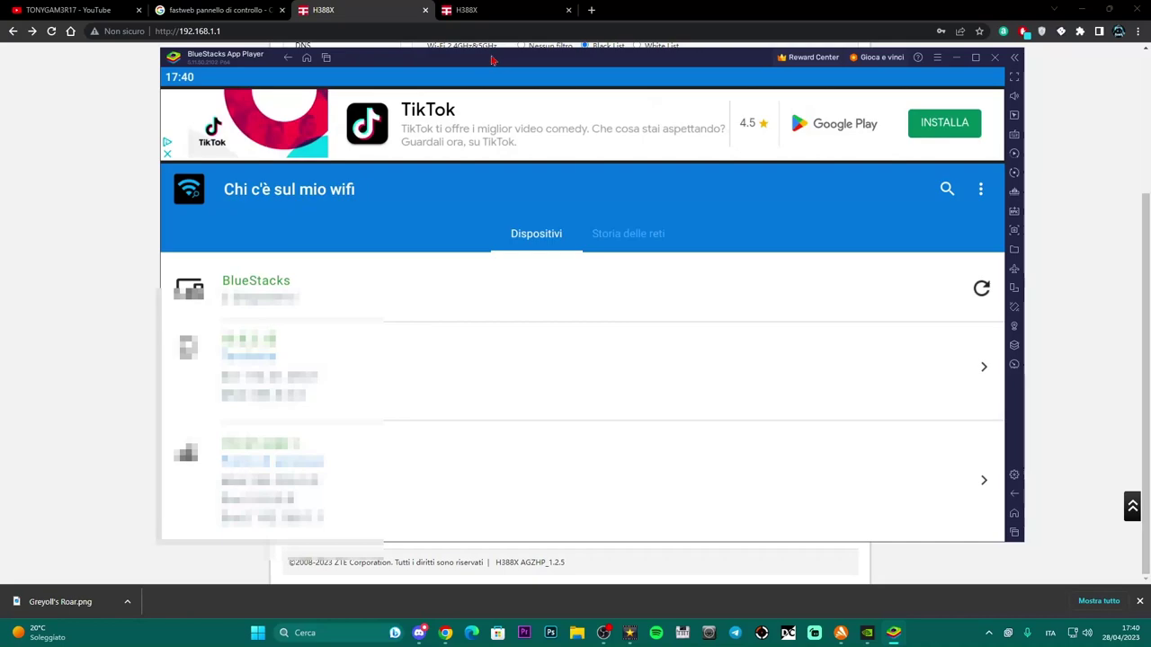
{"action": "left_click_drag", "start_coordinate": [491, 60], "coordinate": [479, 50]}
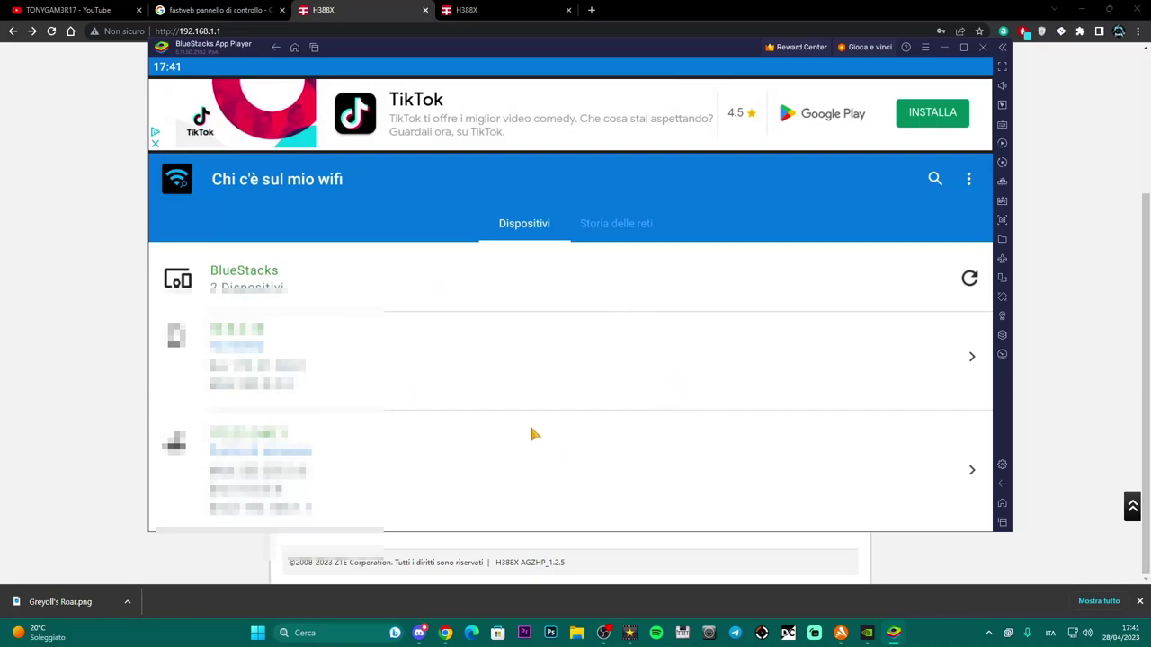
{"action": "left_click", "coordinate": [953, 52]}
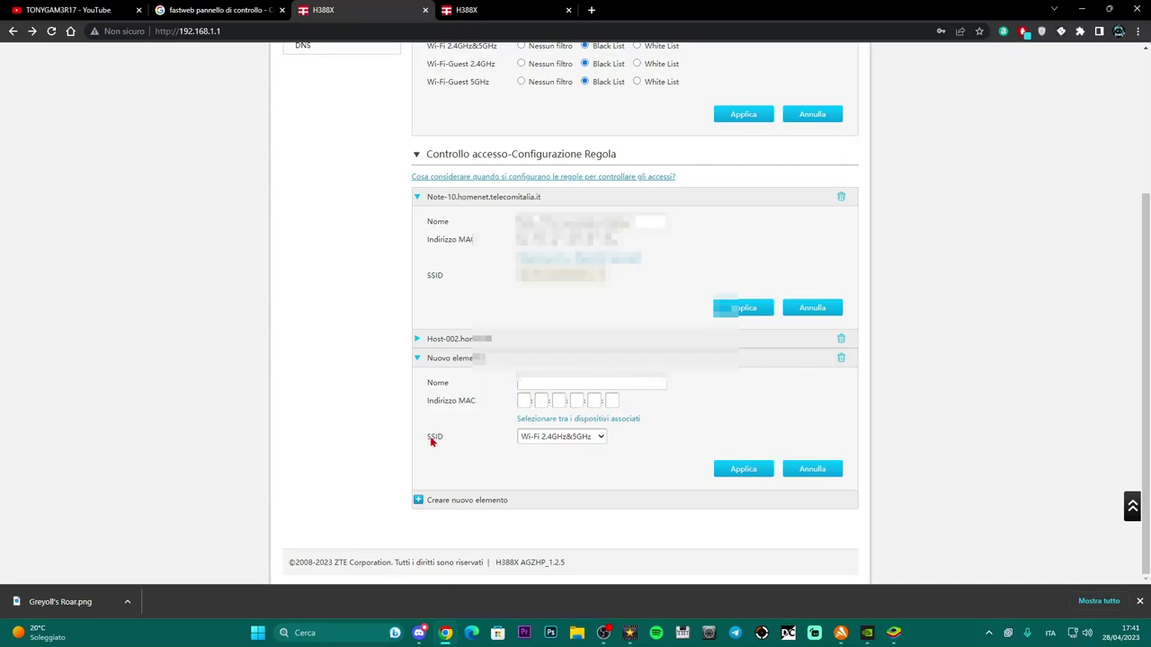
Step: Set the SSID of the new access control rule to Wi-Fi 2.4GHz&5GHz
{"action": "left_click", "coordinate": [589, 438]}
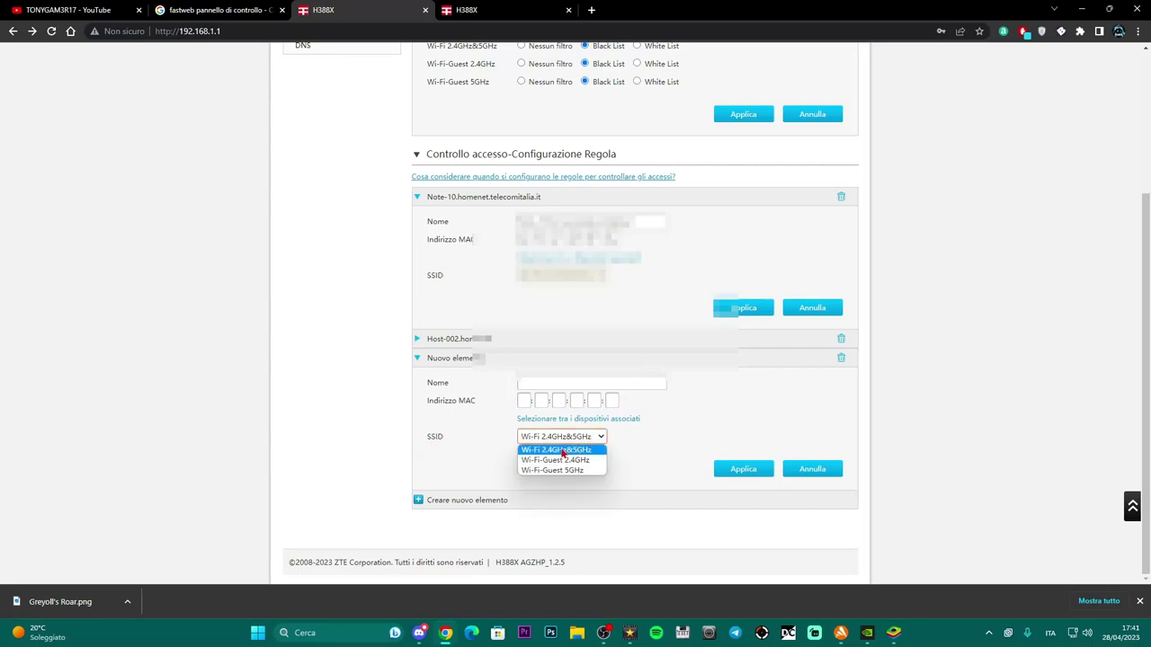
{"action": "left_click", "coordinate": [568, 450]}
{"action": "left_click", "coordinate": [555, 439]}
{"action": "left_click", "coordinate": [570, 451]}
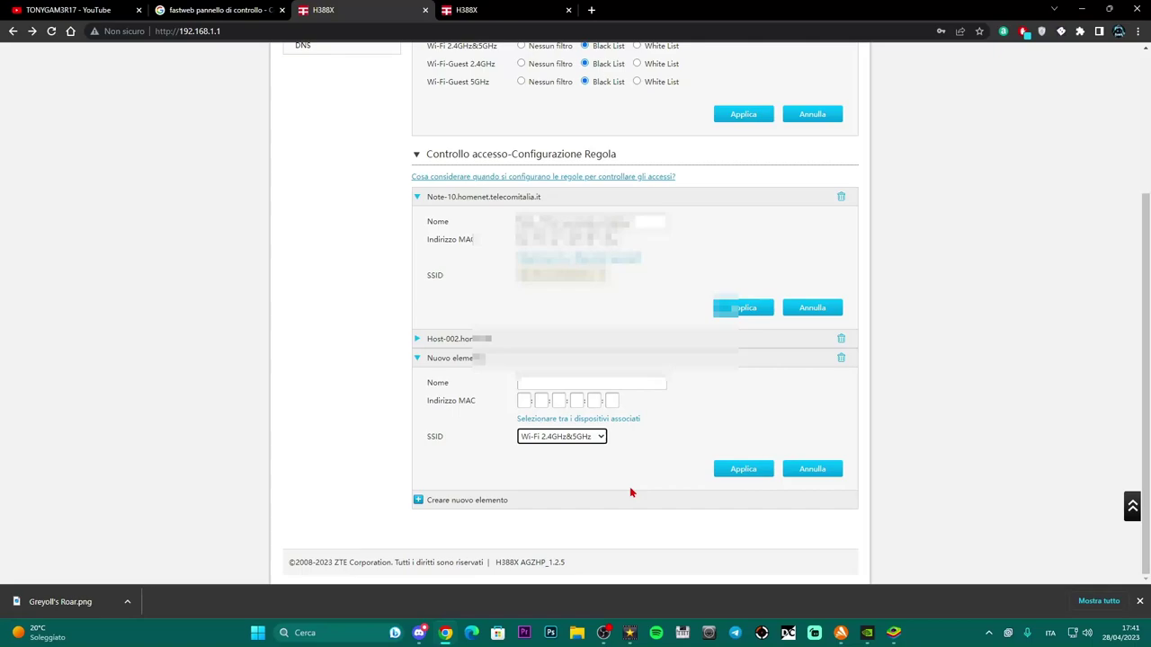
{"action": "scroll", "coordinate": [917, 475], "scroll_direction": "up", "scroll_amount": 2}
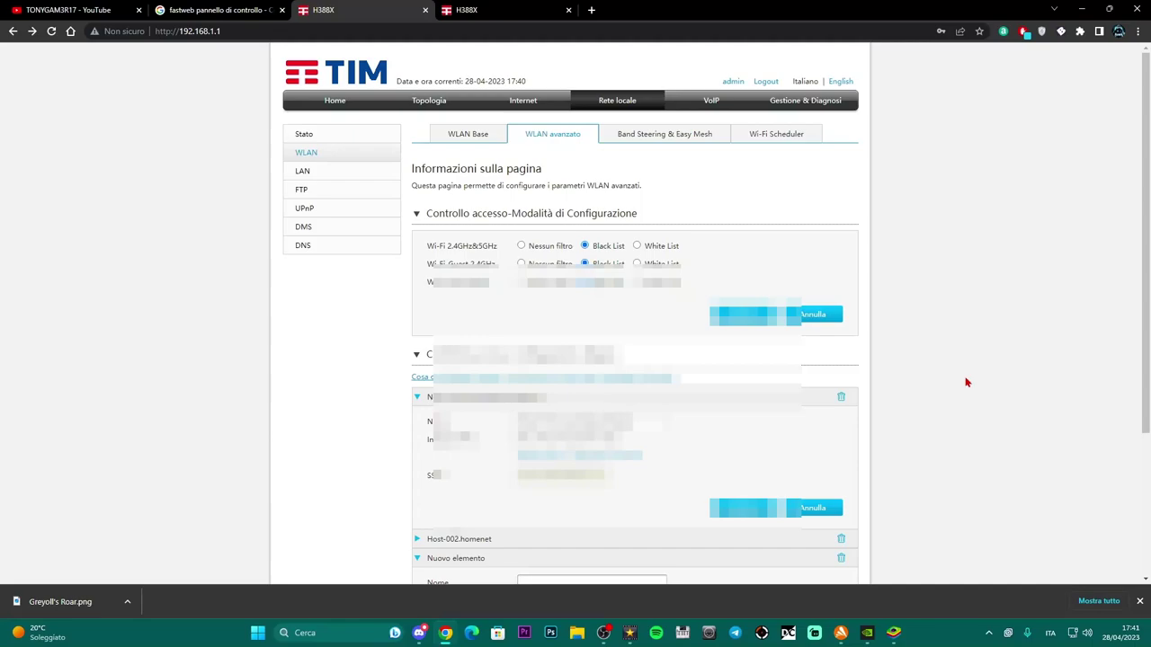
{"action": "scroll", "coordinate": [967, 382], "scroll_direction": "down", "scroll_amount": 2}
{"action": "scroll", "coordinate": [966, 382], "scroll_direction": "up", "scroll_amount": 2}
{"action": "scroll", "coordinate": [598, 326], "scroll_direction": "down", "scroll_amount": 3}
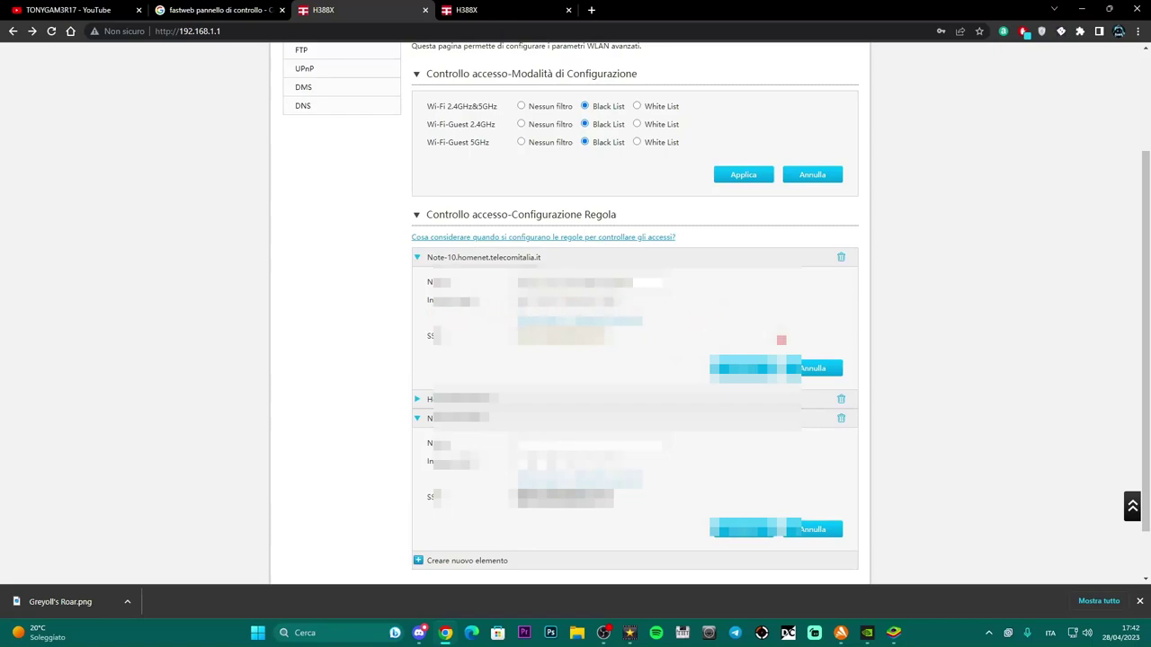
{"action": "scroll", "coordinate": [1016, 433], "scroll_direction": "down", "scroll_amount": 1}
{"action": "scroll", "coordinate": [1013, 435], "scroll_direction": "up", "scroll_amount": 4}
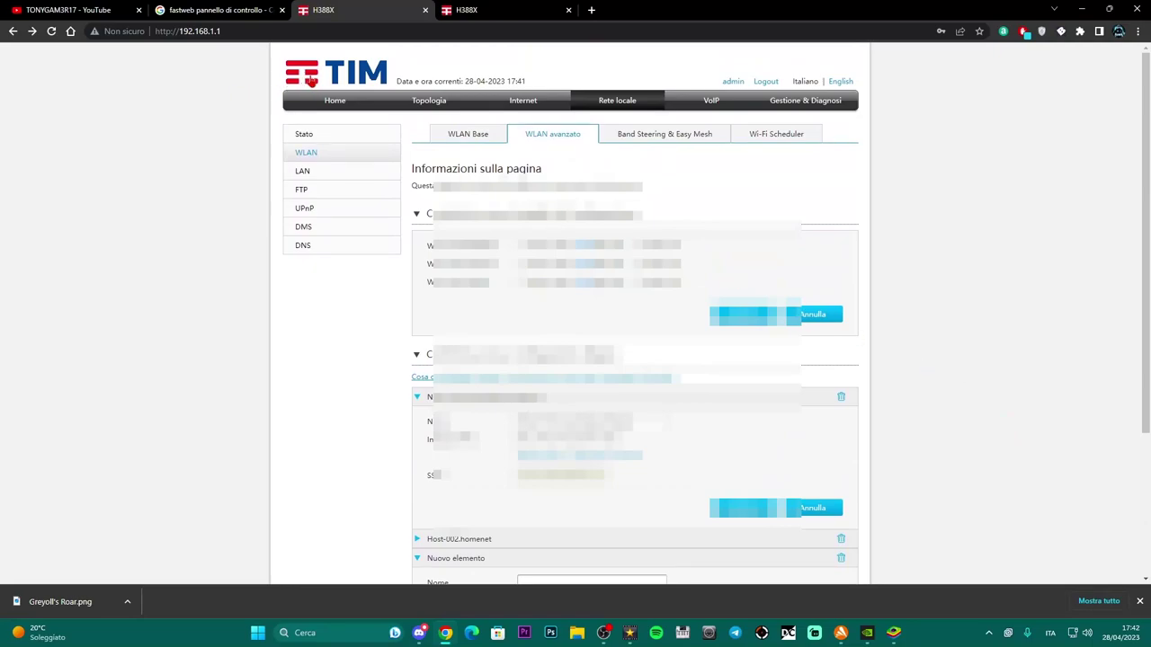
Step: Bring up the BlueStacks device list again, minimize it and go back to the router's home page
{"action": "left_click", "coordinate": [900, 626]}
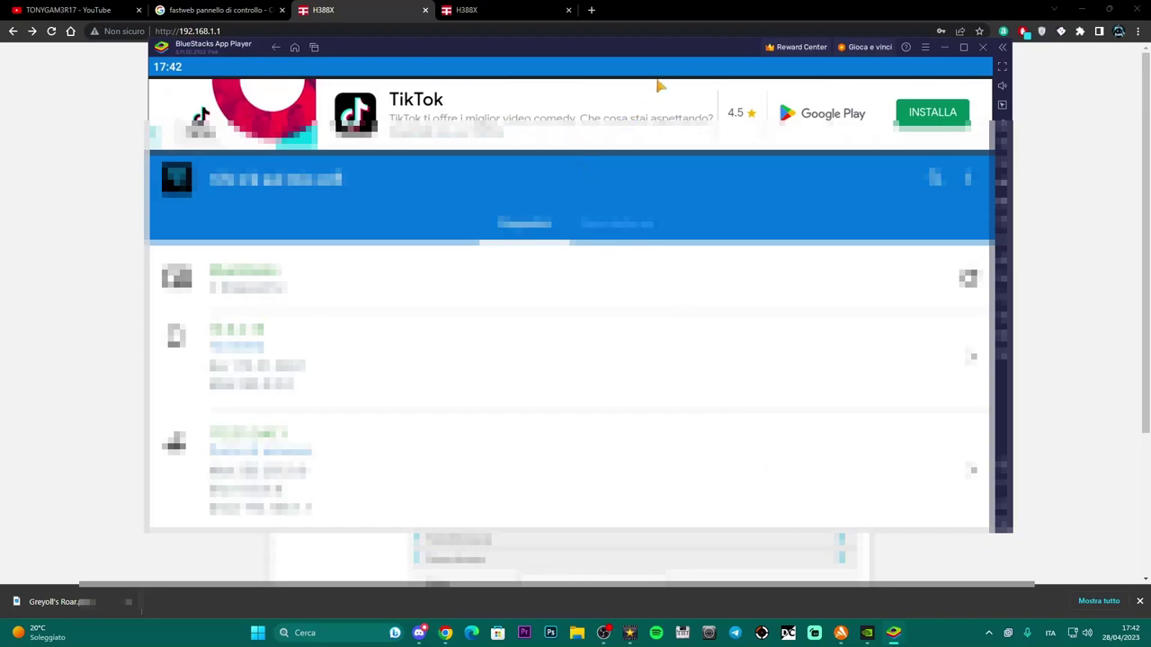
{"action": "left_click", "coordinate": [946, 47]}
{"action": "left_click", "coordinate": [327, 70]}
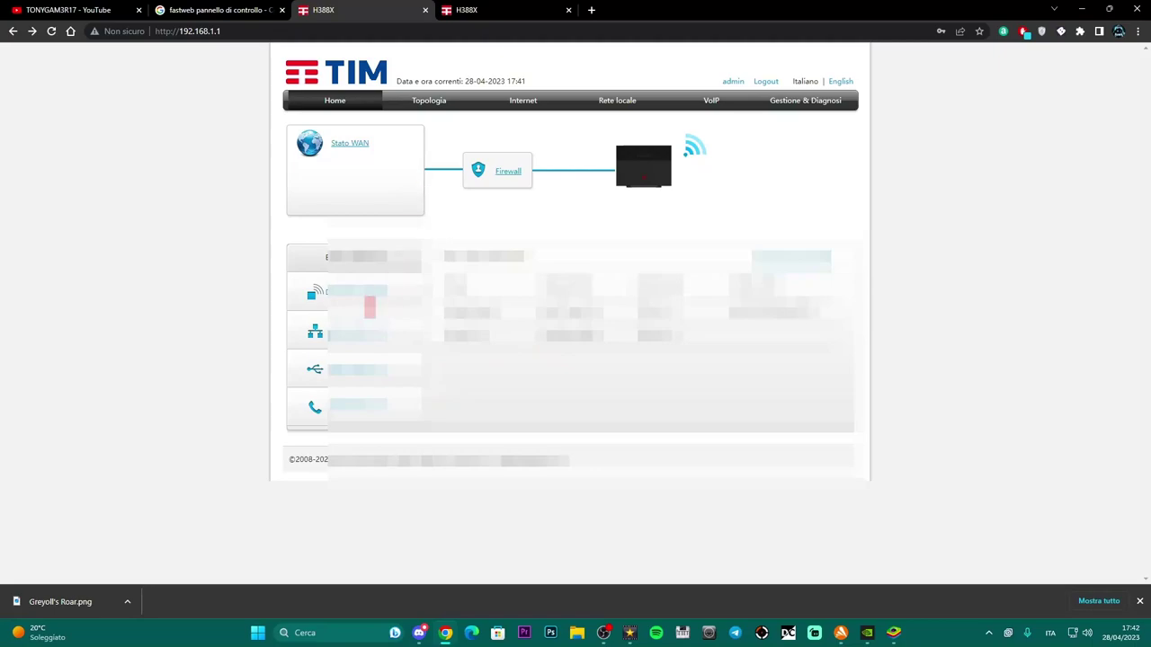
Step: Open the advanced WLAN settings of the local network and expand the access control rules section
{"action": "left_click", "coordinate": [775, 262]}
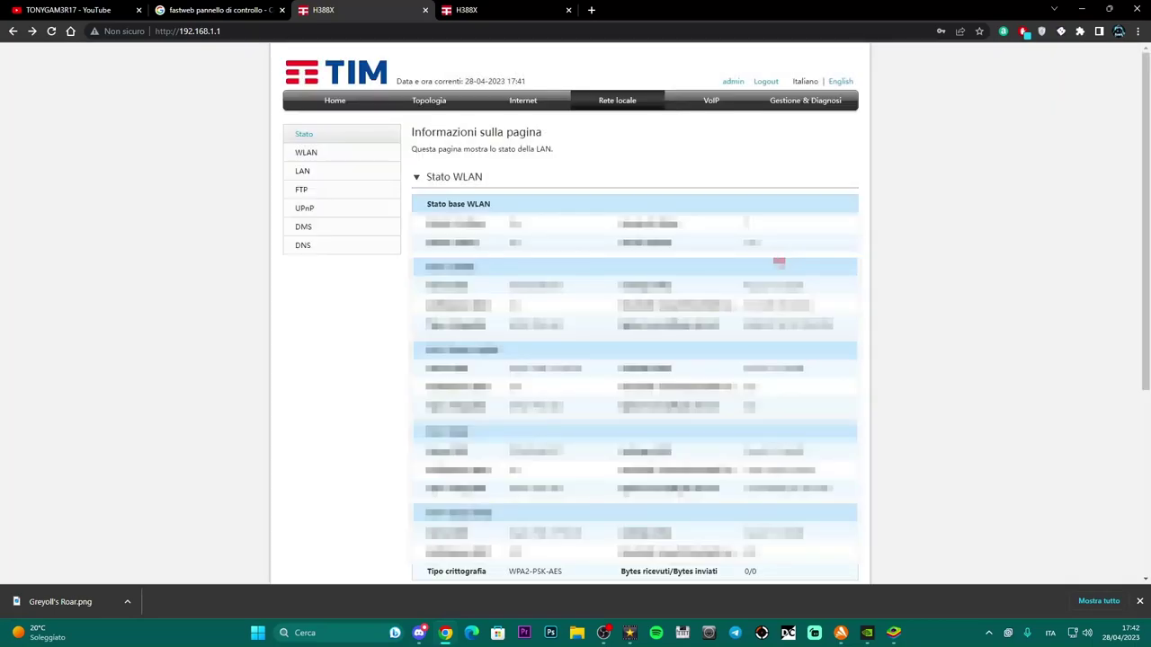
{"action": "left_click", "coordinate": [314, 155]}
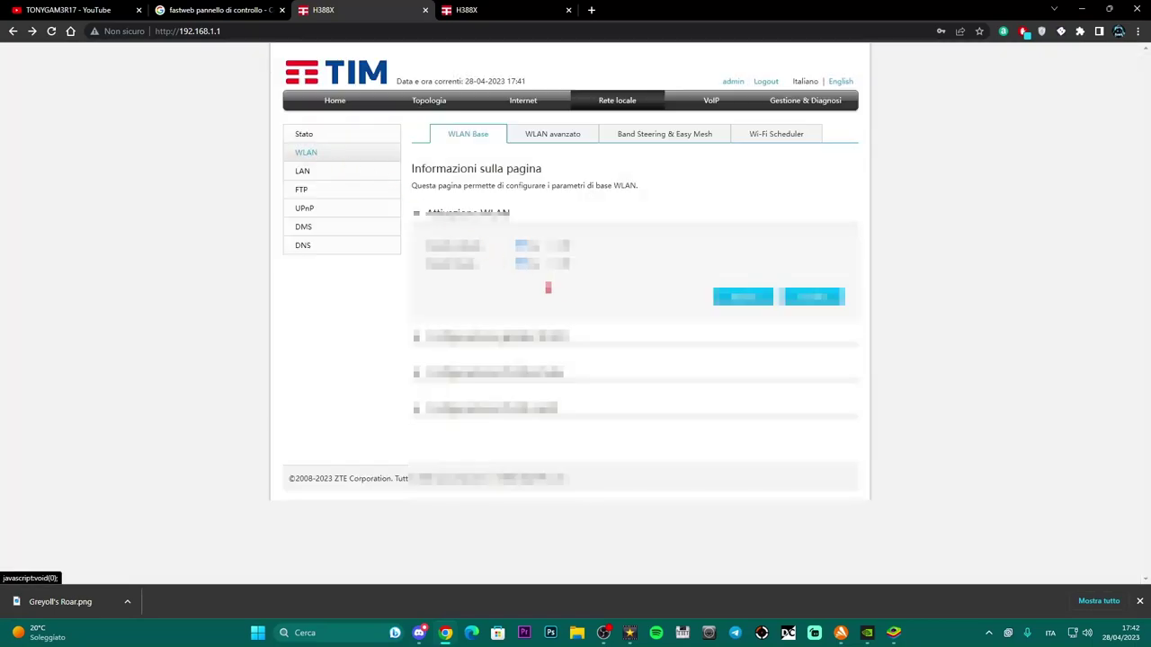
{"action": "left_click", "coordinate": [546, 137]}
{"action": "left_click", "coordinate": [423, 357]}
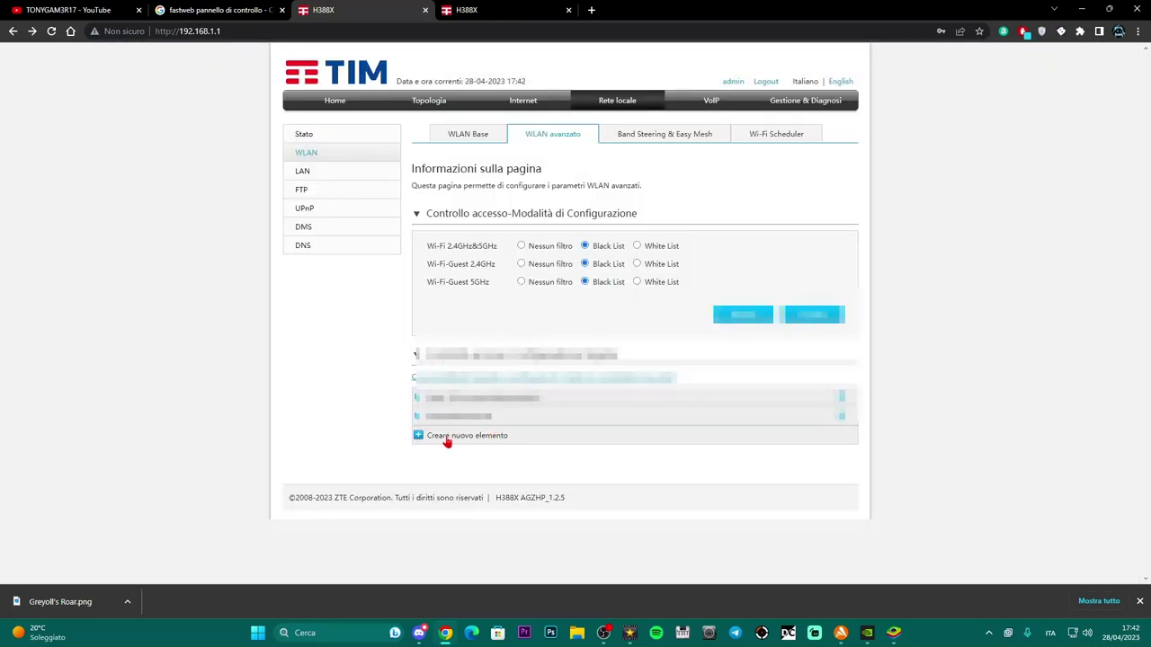
Step: Create a new element in the access control rules and choose Wi-Fi 2.4GHz&5GHz as its SSID
{"action": "left_click", "coordinate": [447, 436]}
{"action": "scroll", "coordinate": [503, 419], "scroll_direction": "down", "scroll_amount": 1}
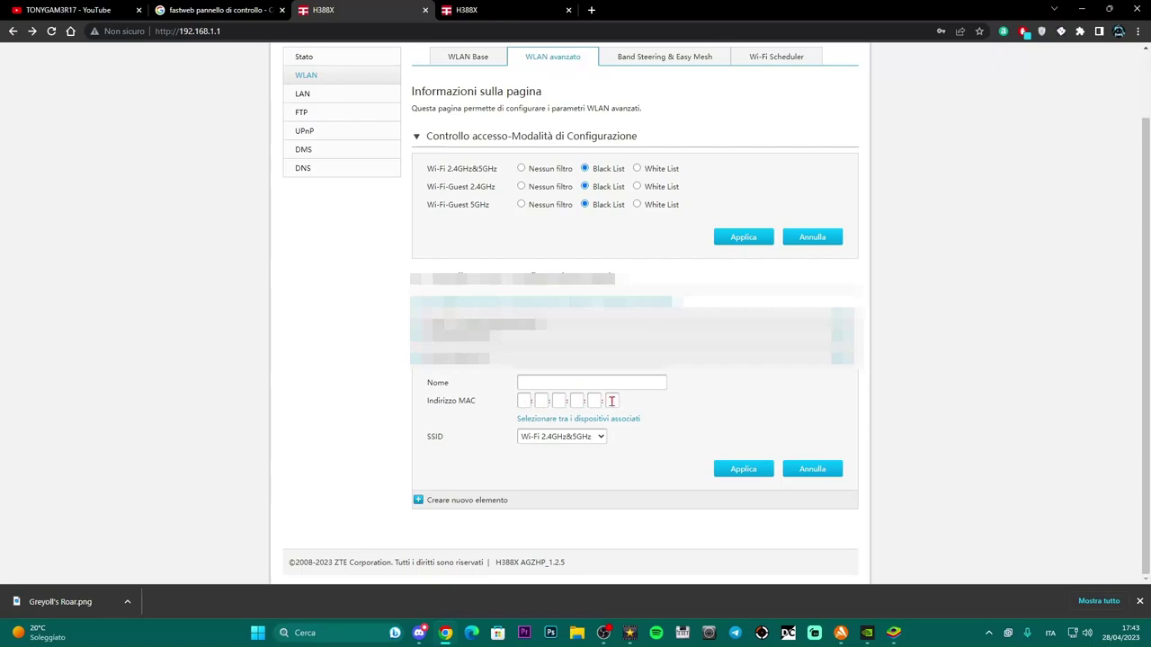
{"action": "left_click", "coordinate": [567, 438]}
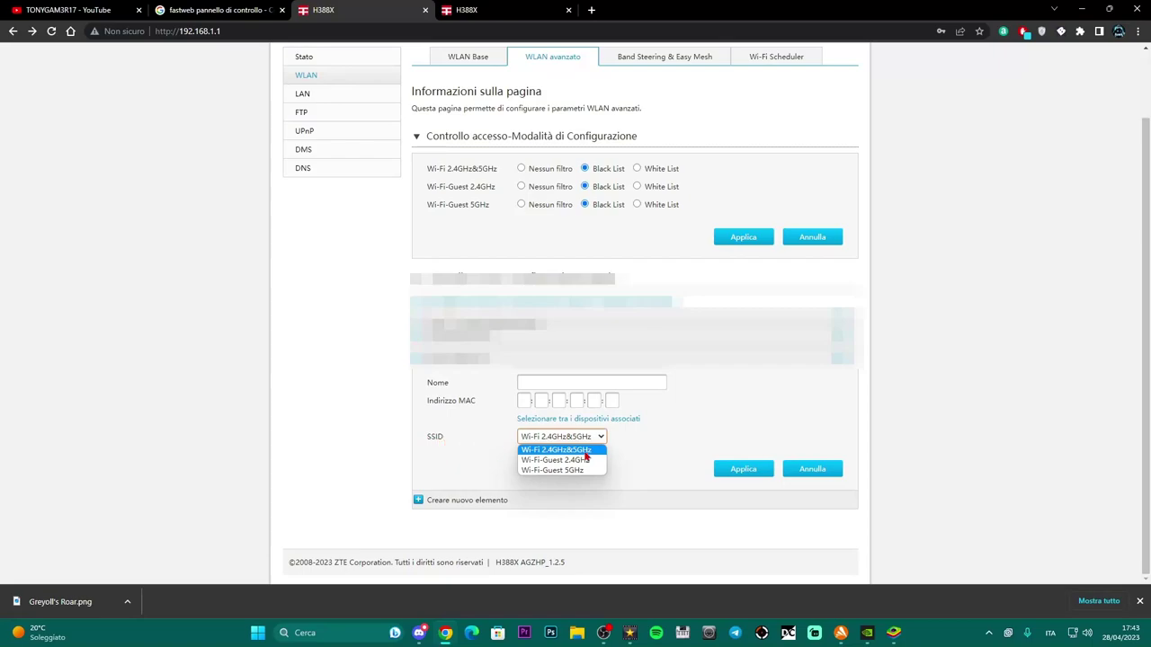
{"action": "left_click", "coordinate": [558, 456]}
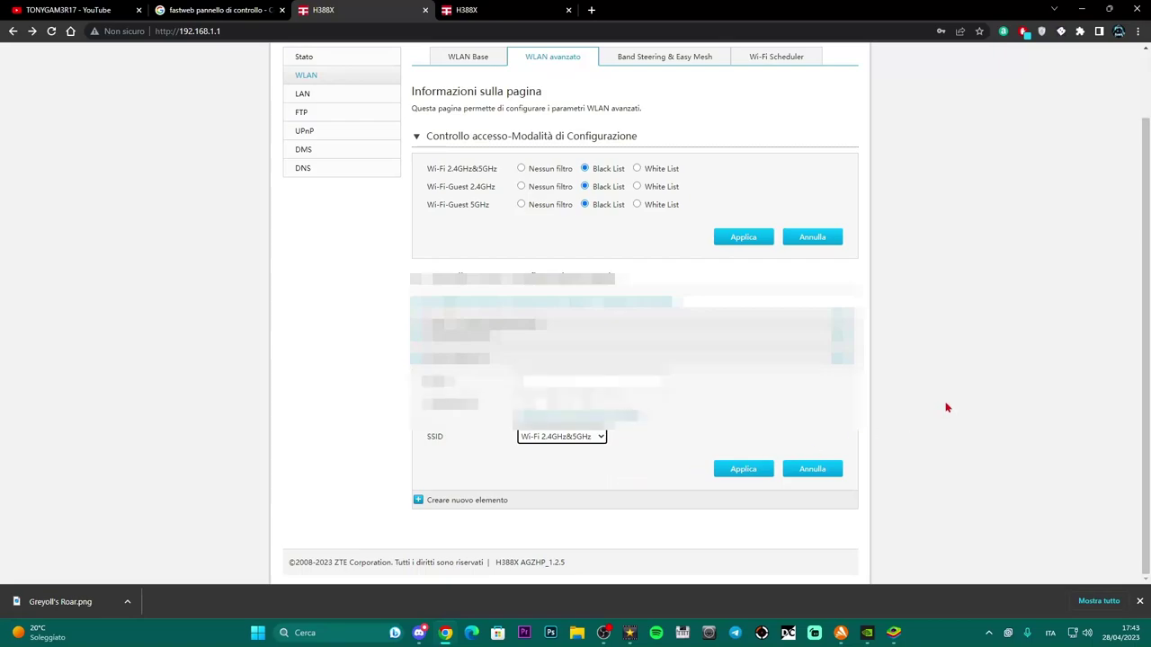
{"action": "scroll", "coordinate": [946, 407], "scroll_direction": "up", "scroll_amount": 1}
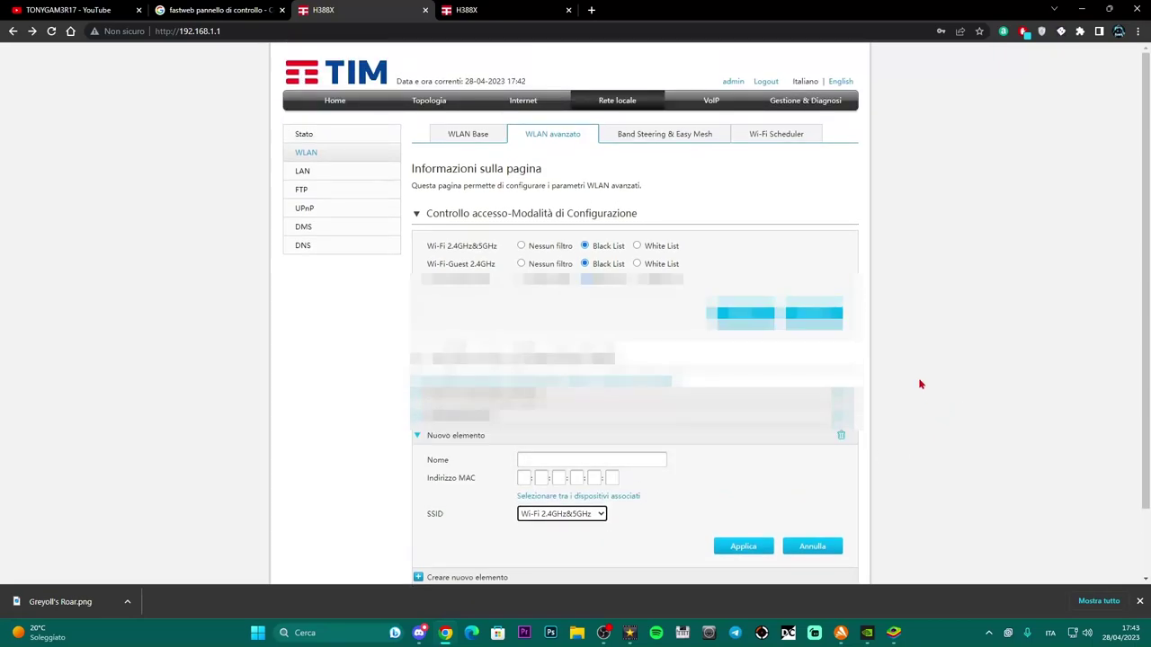